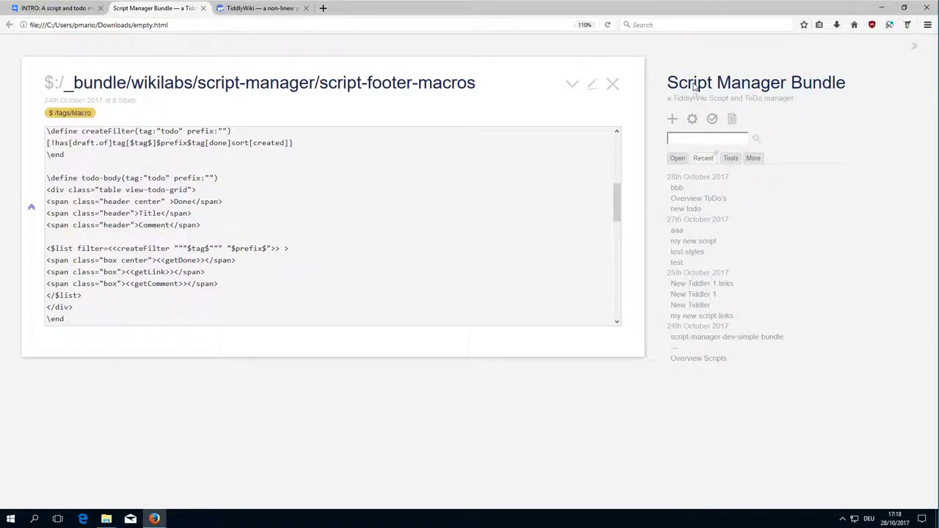
# Examine the createFilter macro and the neighbouring getDone and getLink definitions in the script-footer-macros tiddler
pyautogui.moveTo(668, 83); pyautogui.dragTo(790, 84)
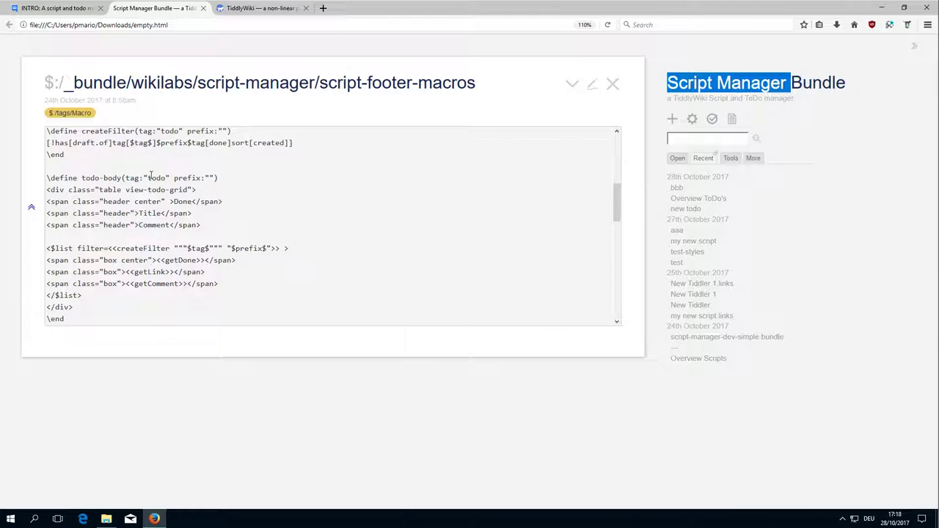
pyautogui.doubleClick(103, 132)
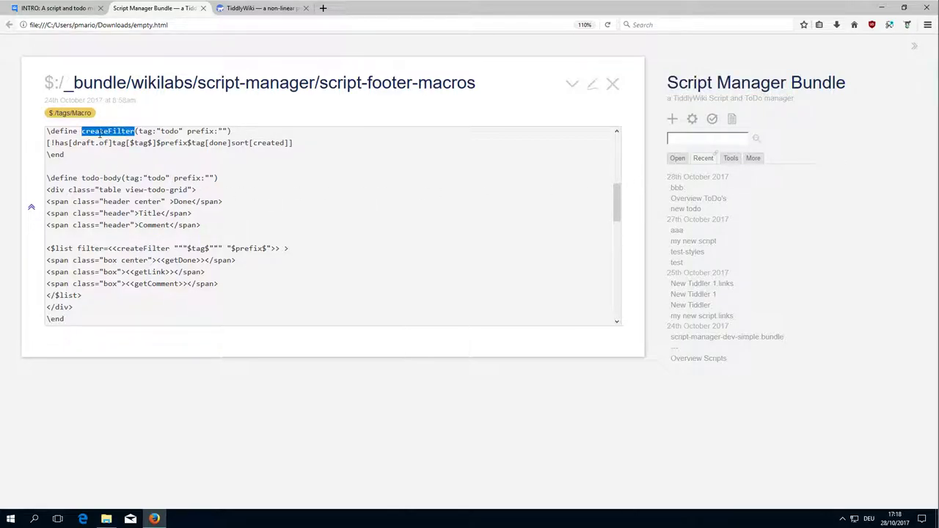
pyautogui.scroll(2, 220, 195)
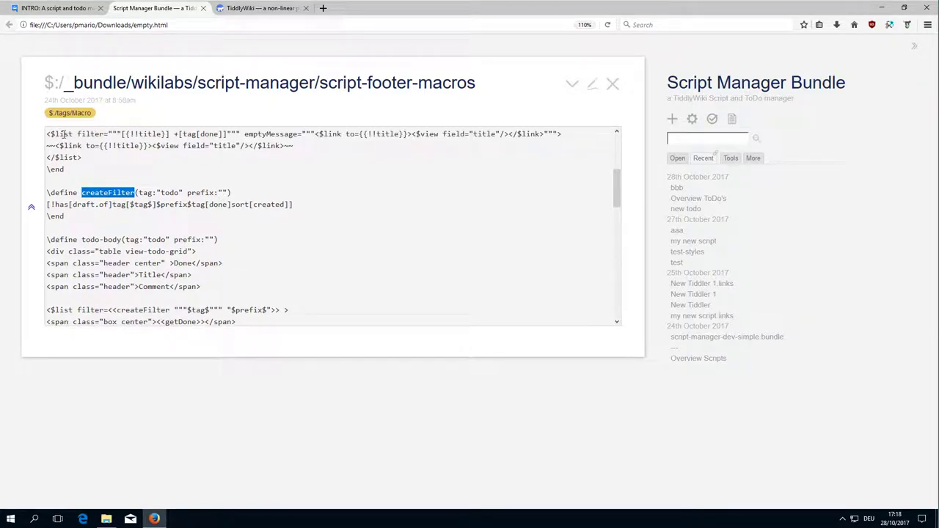
pyautogui.scroll(2, 63, 134)
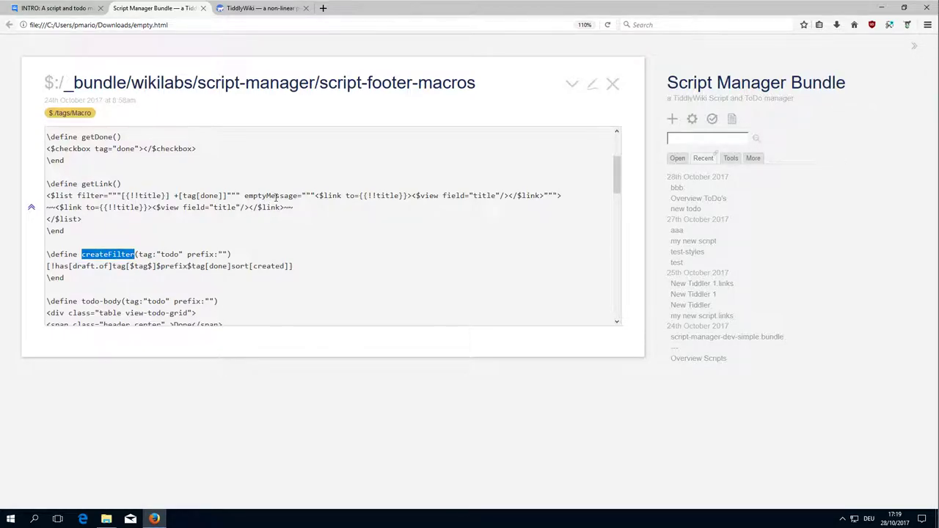
pyautogui.scroll(-3, 276, 196)
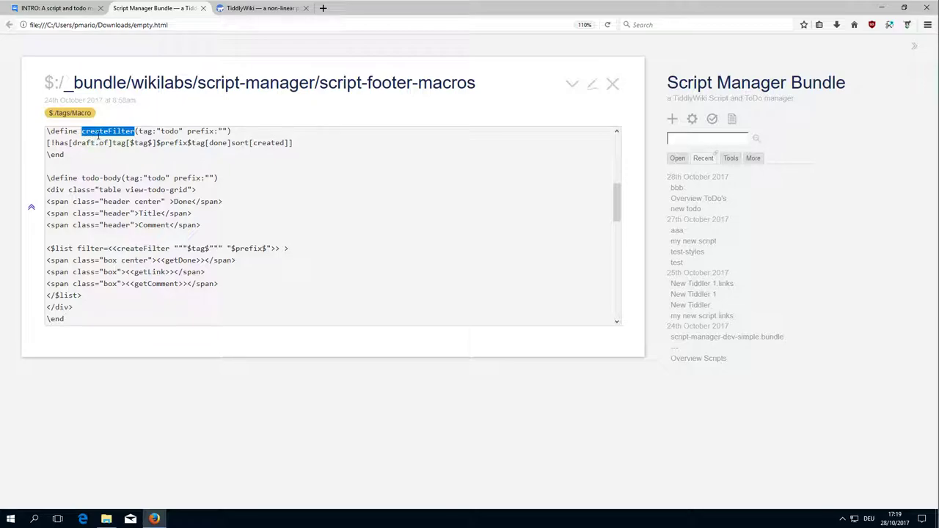
pyautogui.click(106, 127)
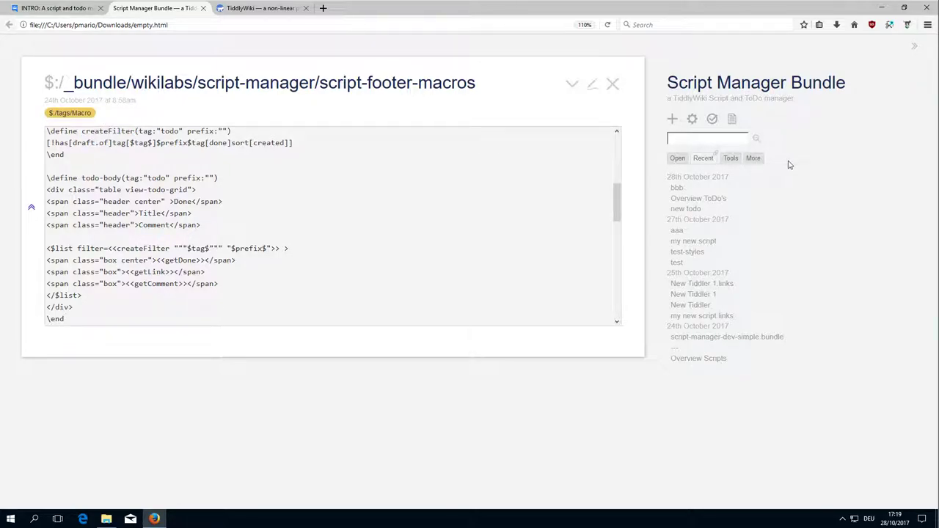
# Open the advanced search's filter mode, try the predefined draft and orphan tiddler filters, and clear the filter expression
pyautogui.click(758, 141)
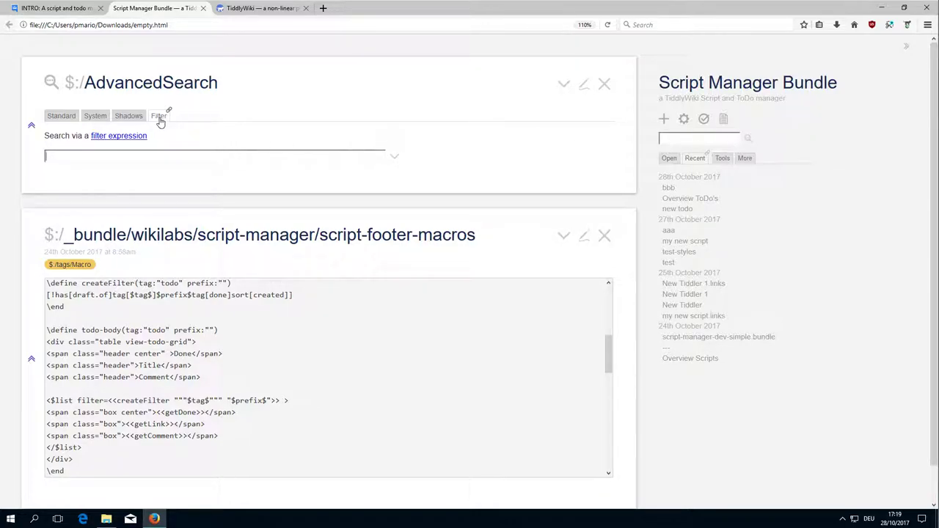
pyautogui.click(394, 158)
pyautogui.click(439, 209)
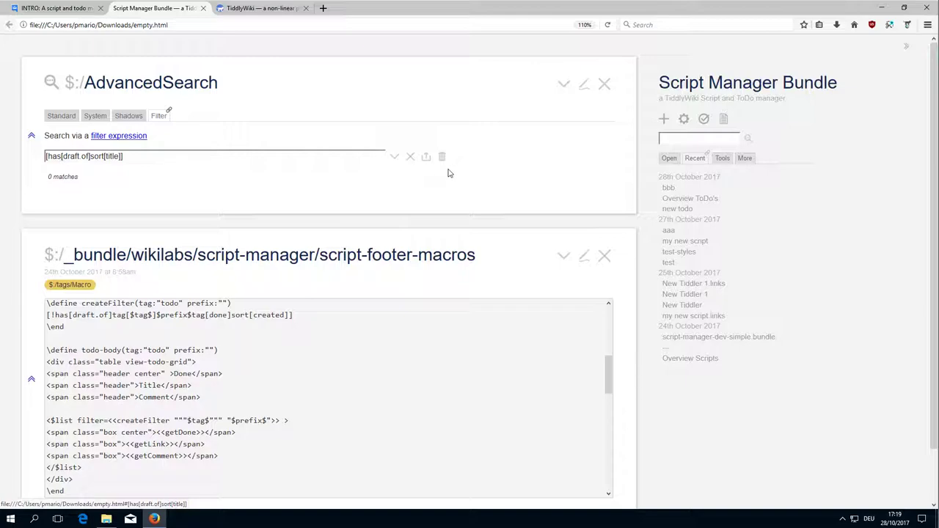
pyautogui.click(394, 156)
pyautogui.click(450, 241)
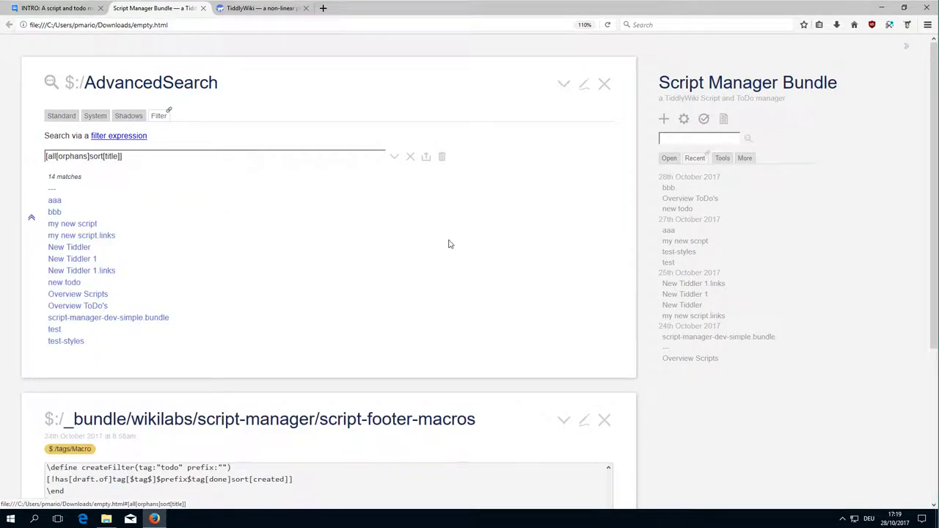
pyautogui.click(411, 157)
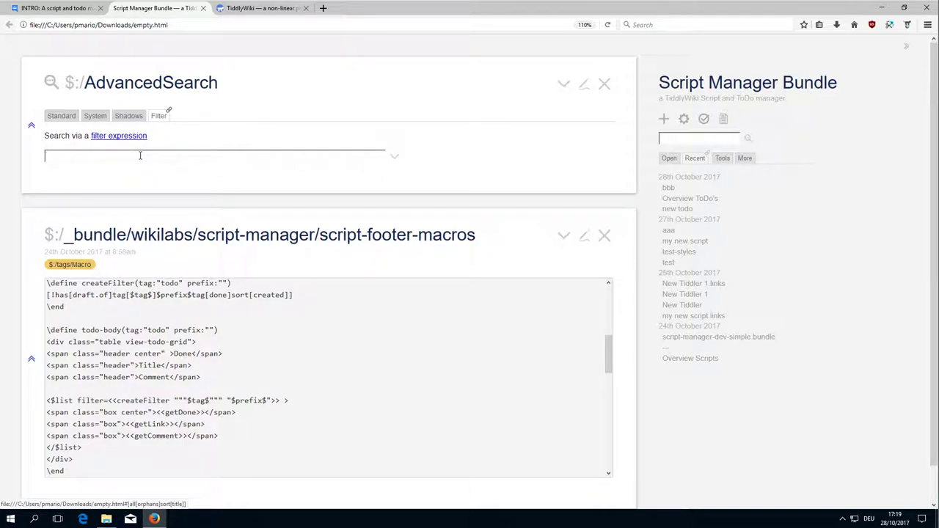
# Filter the tiddlers with the expression [tag[todo]]
pyautogui.write('[[]]')
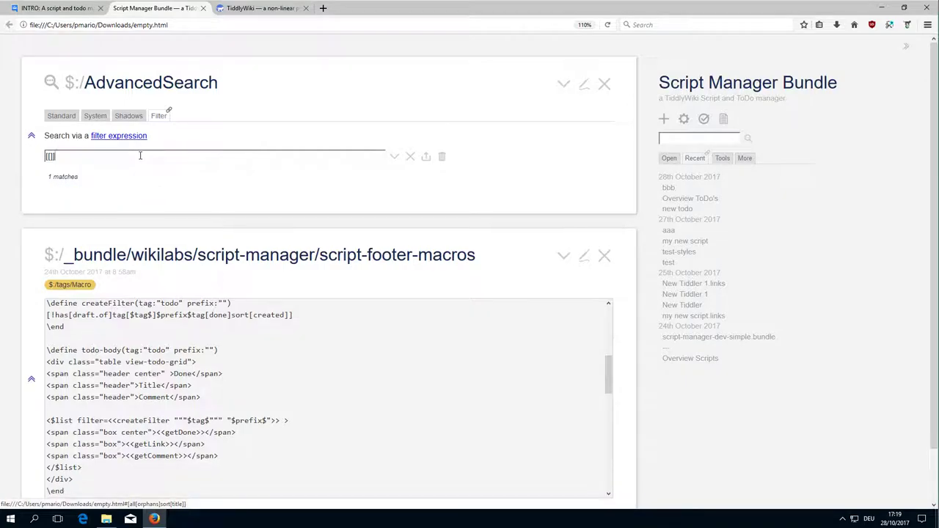
pyautogui.press('Right')
pyautogui.write('tag[todo')
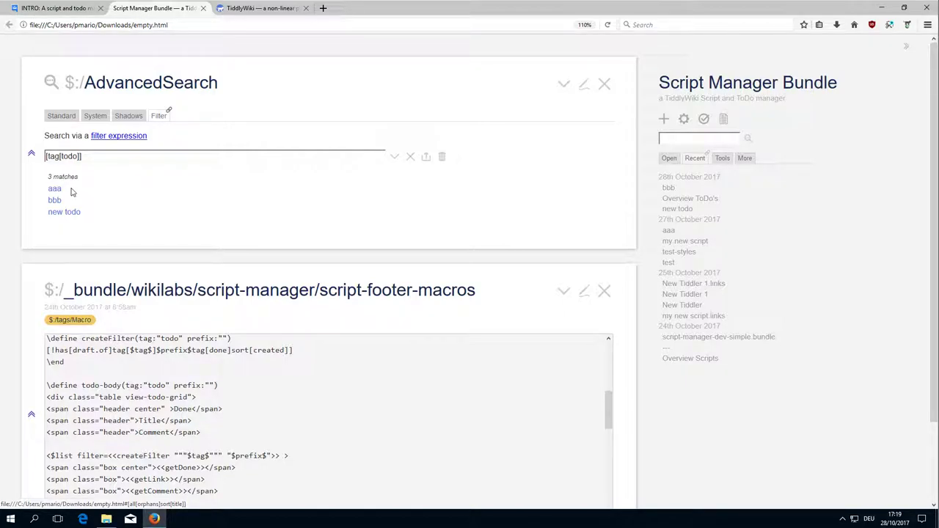
# Switch to the tiddlywiki.com page, search for "filter o" and open the Filter Operators tiddler
pyautogui.click(261, 9)
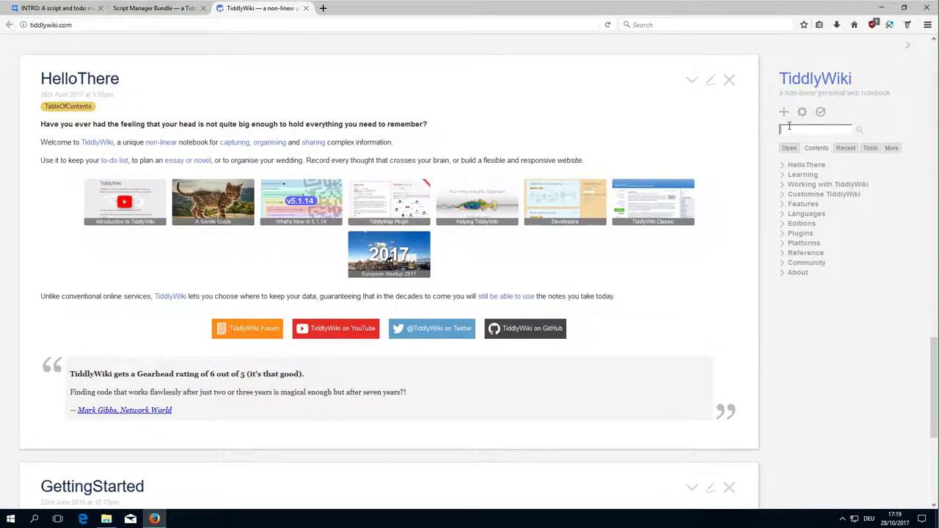
pyautogui.write('filter o')
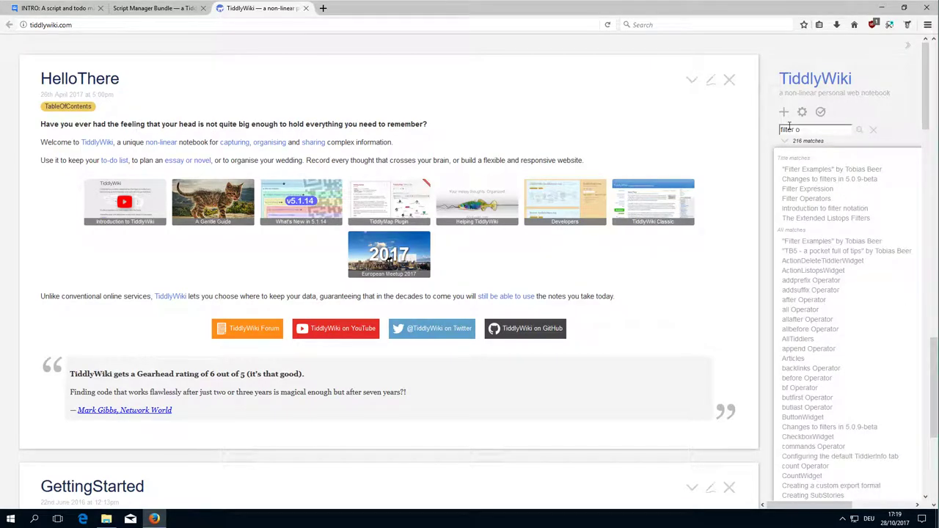
pyautogui.click(806, 198)
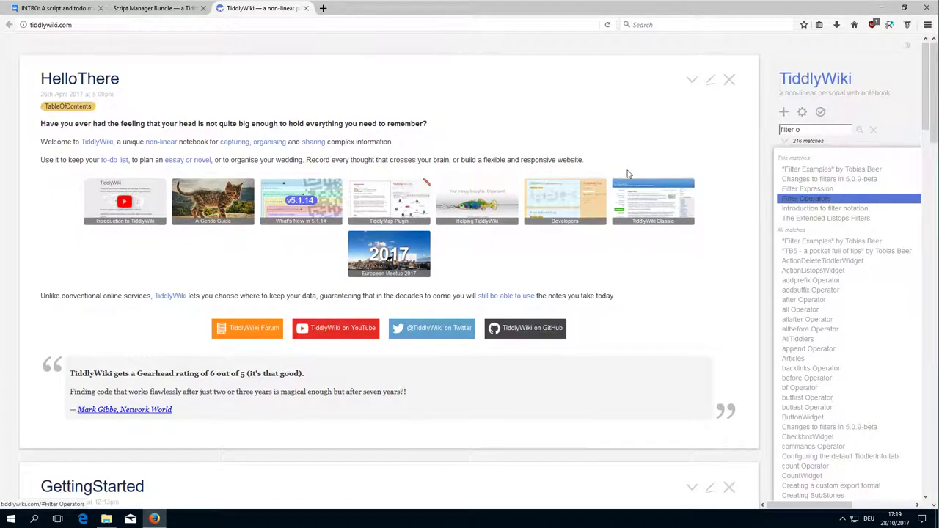
# Open the documentation of the tag operator with its examples and examine the [tag[task]] expression
pyautogui.scroll(-12, 108, 247)
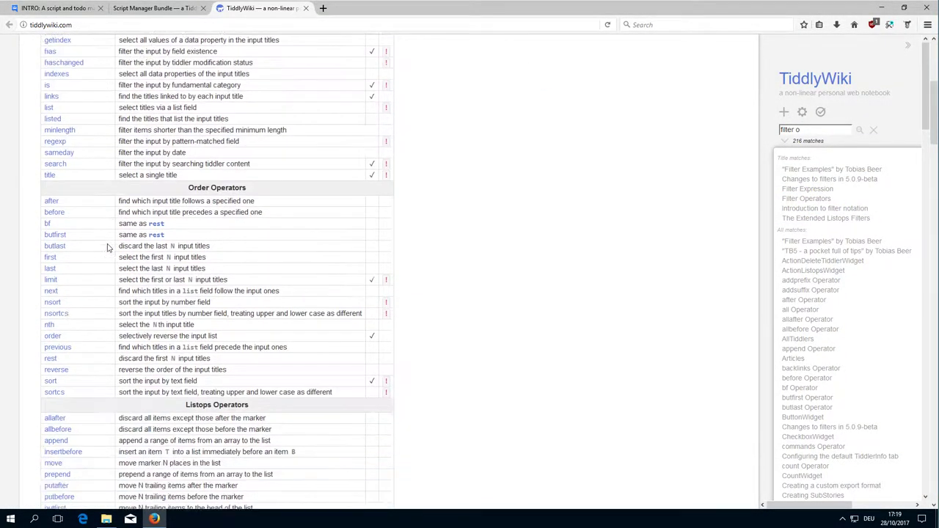
pyautogui.scroll(-7, 108, 248)
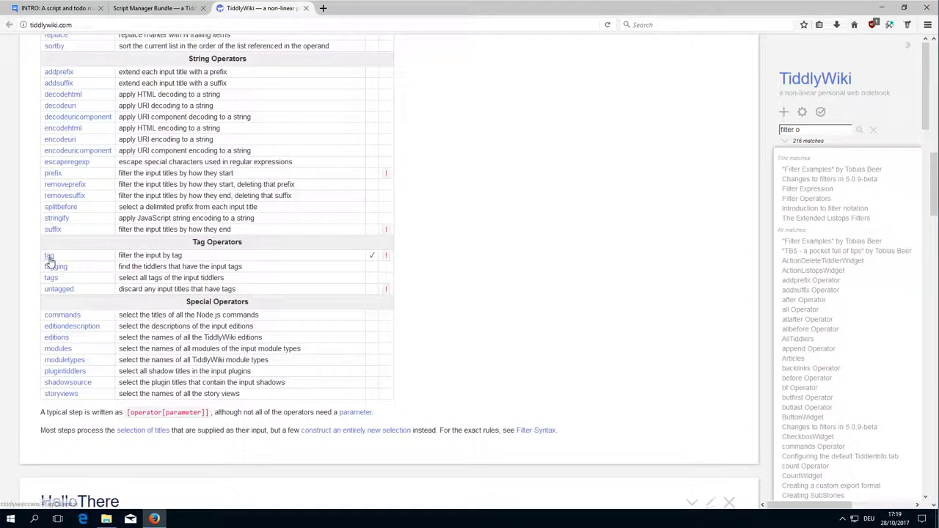
pyautogui.click(52, 256)
pyautogui.click(49, 255)
pyautogui.scroll(-1, 65, 367)
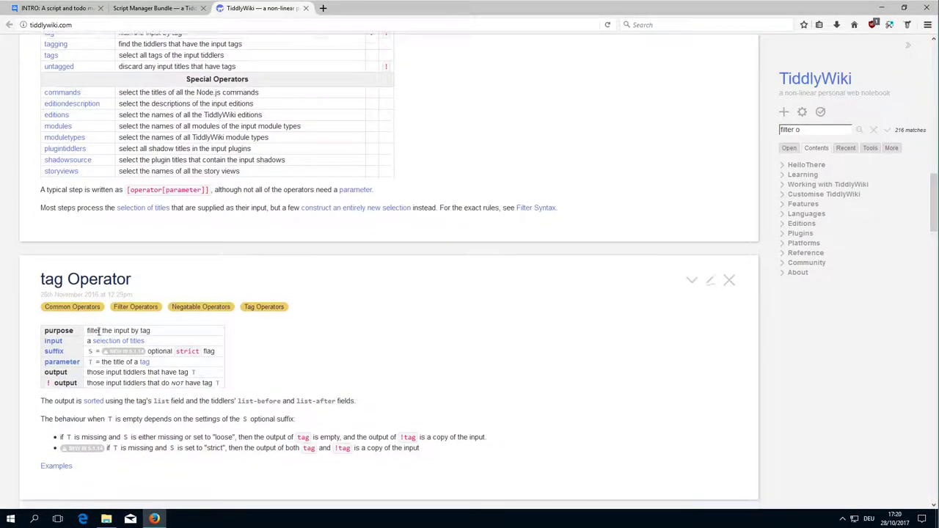
pyautogui.click(65, 367)
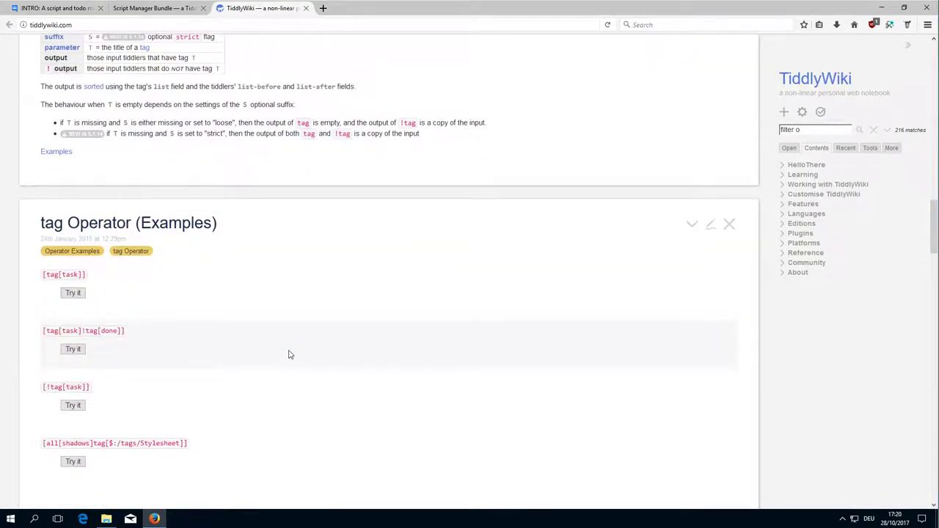
pyautogui.moveTo(43, 219); pyautogui.dragTo(93, 222)
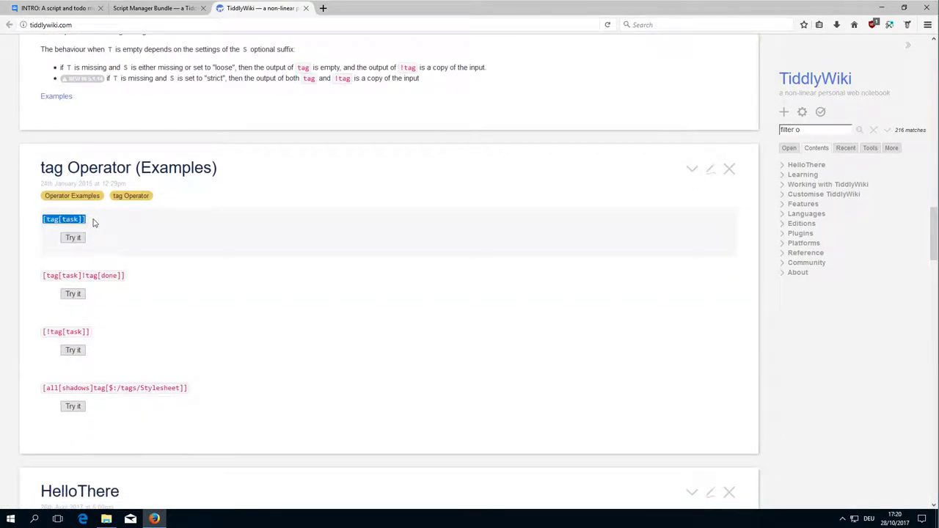
pyautogui.doubleClick(70, 220)
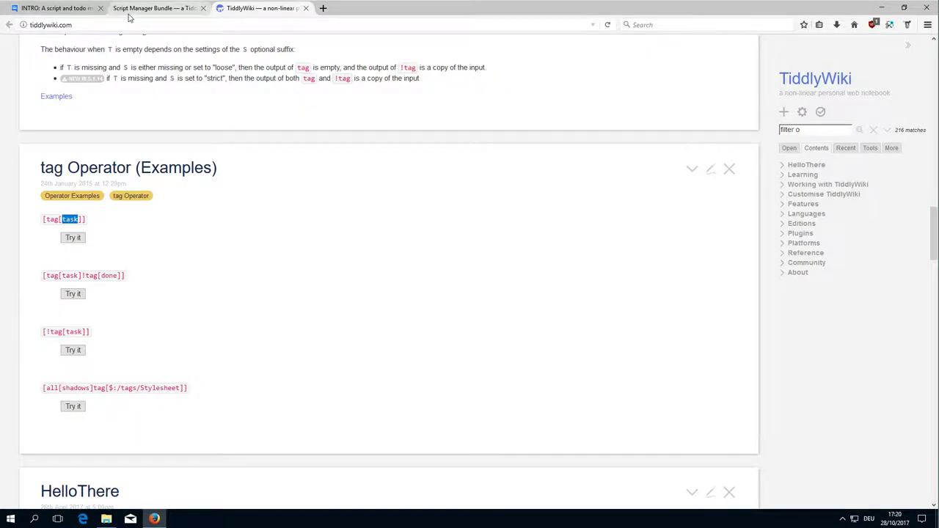
# Return to the Script Manager Bundle wiki and extend the filter to [tag[todo]!tag[done]], comparing it once without the negation
pyautogui.click(154, 8)
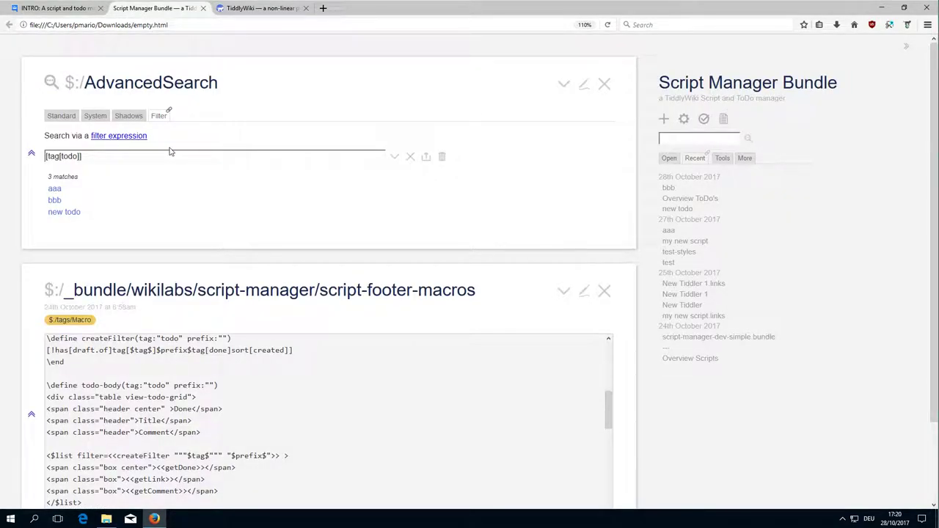
pyautogui.write('!tag')
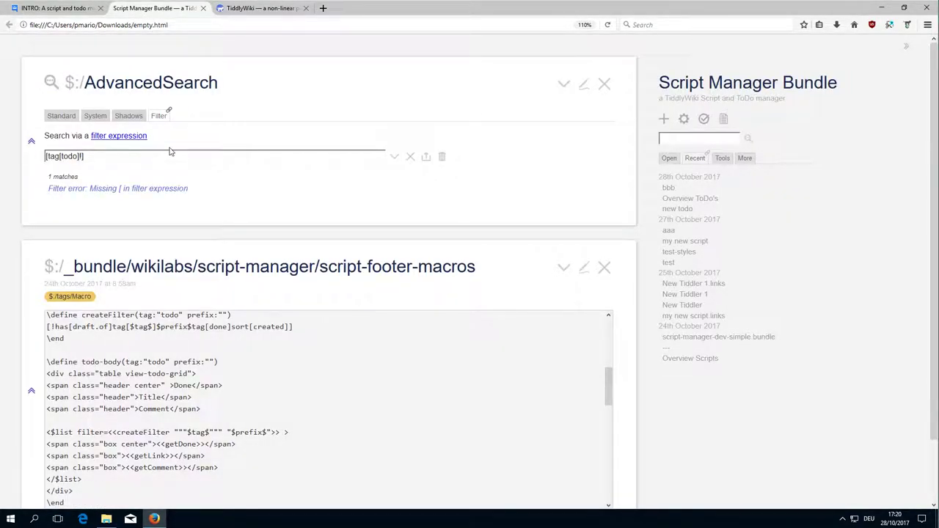
pyautogui.write('[]')
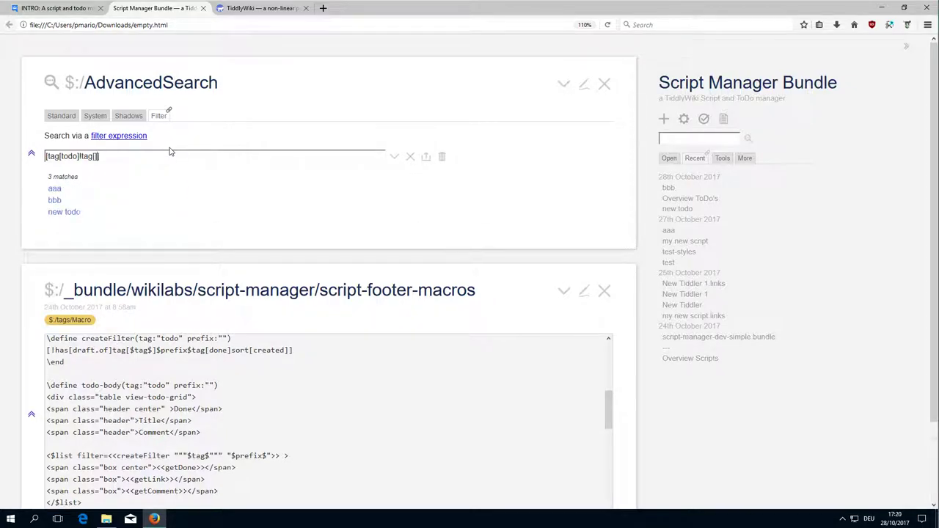
pyautogui.write('done')
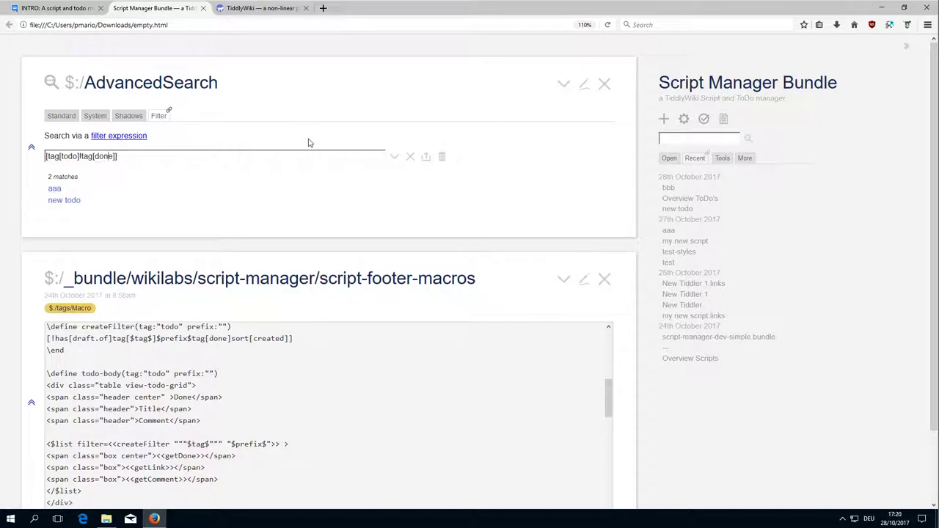
pyautogui.press('BackSpace')
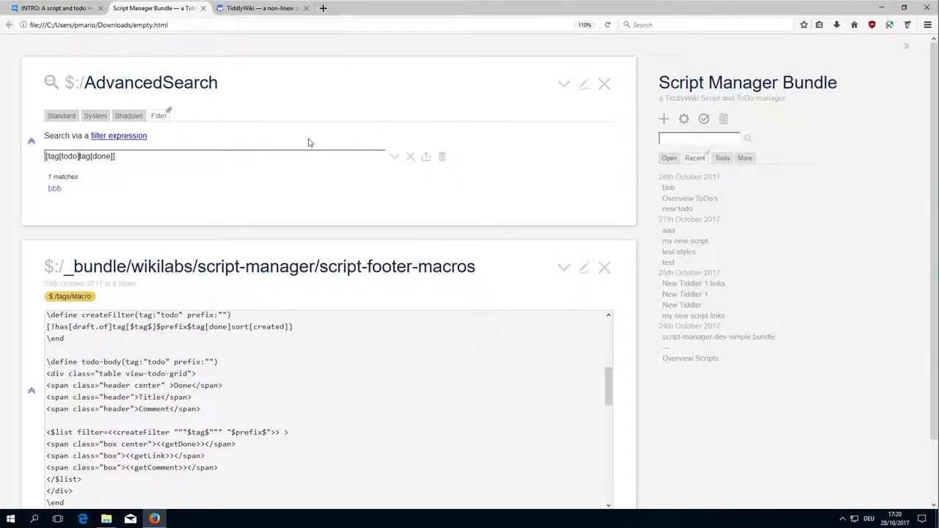
pyautogui.write('!')
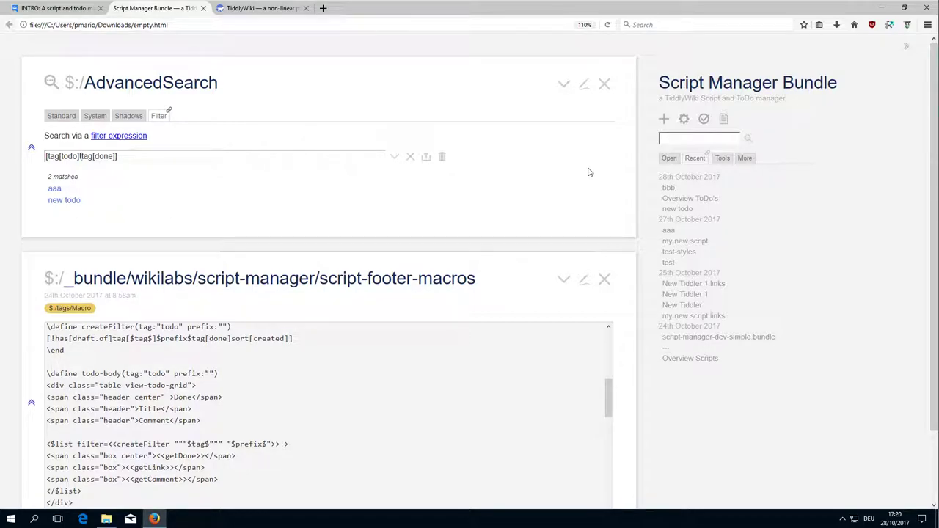
# Examine the !has[draft.of] condition in the createFilter macro and close the stray $:/Import tiddler
pyautogui.scroll(-2, 618, 178)
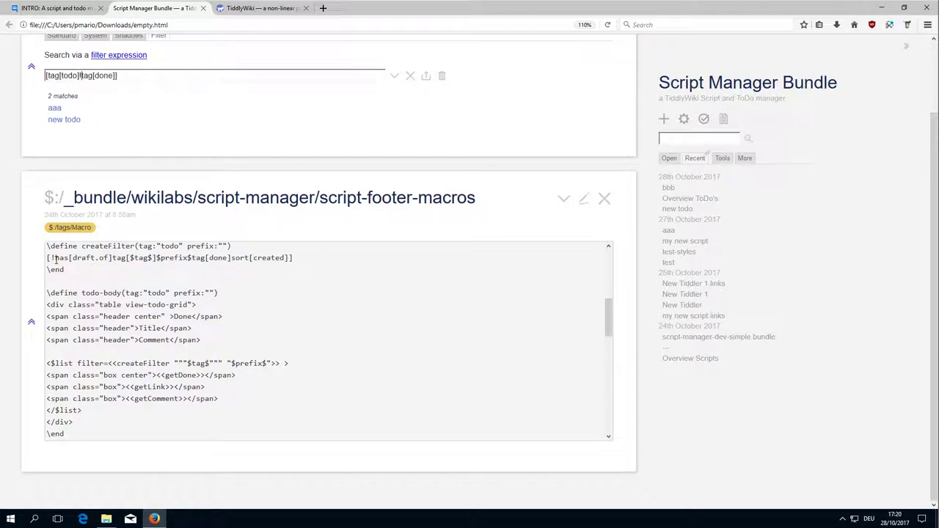
pyautogui.moveTo(50, 257); pyautogui.dragTo(112, 258)
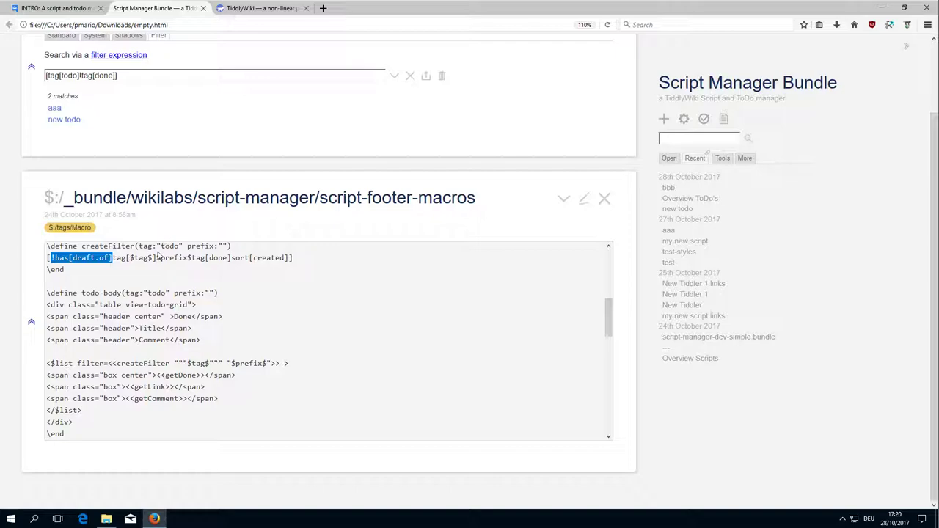
pyautogui.moveTo(112, 258); pyautogui.dragTo(135, 262)
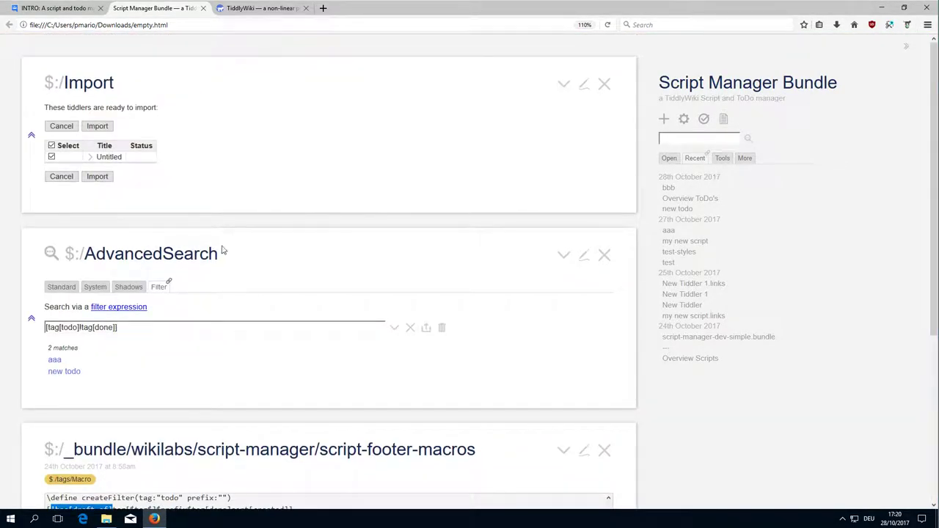
pyautogui.click(604, 84)
# Examine the $prefix$, tag[done] and sort[created] parts of the createFilter macro's filter expression
pyautogui.moveTo(113, 338); pyautogui.dragTo(218, 343)
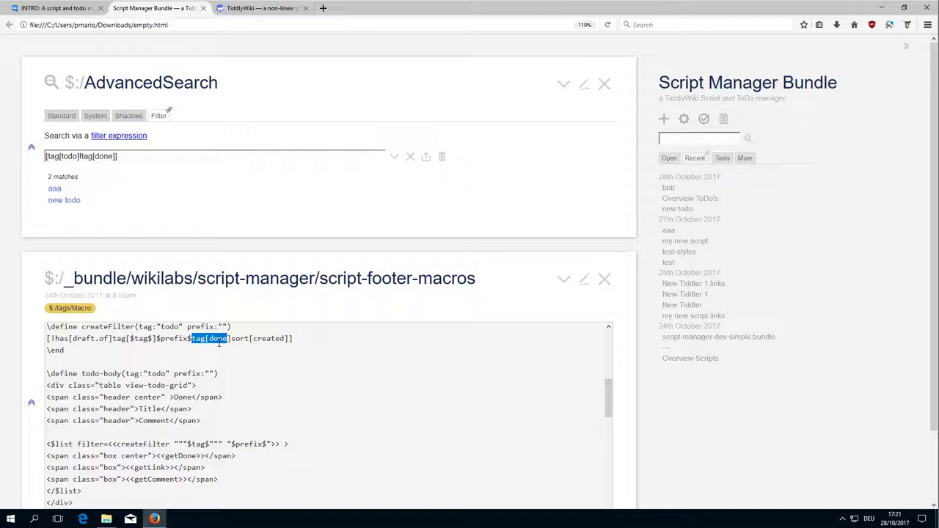
pyautogui.doubleClick(171, 339)
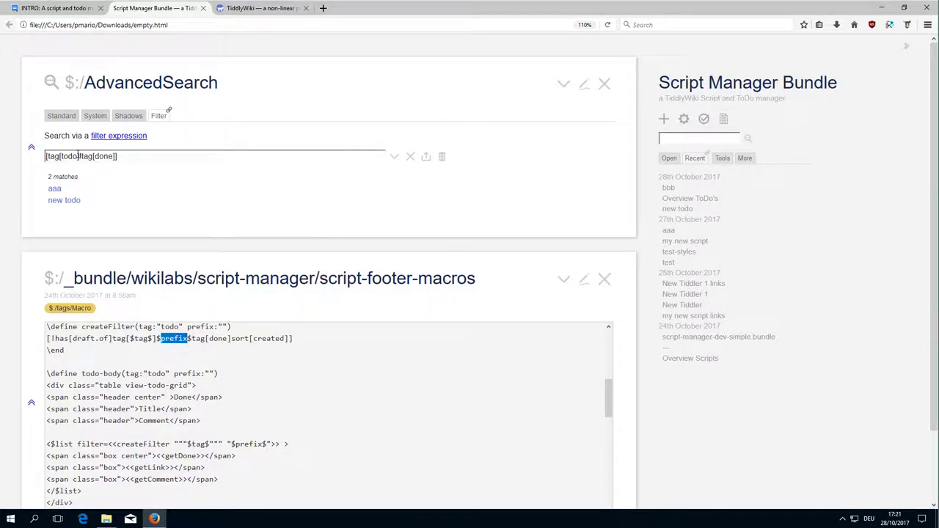
pyautogui.scroll(-2, 638, 336)
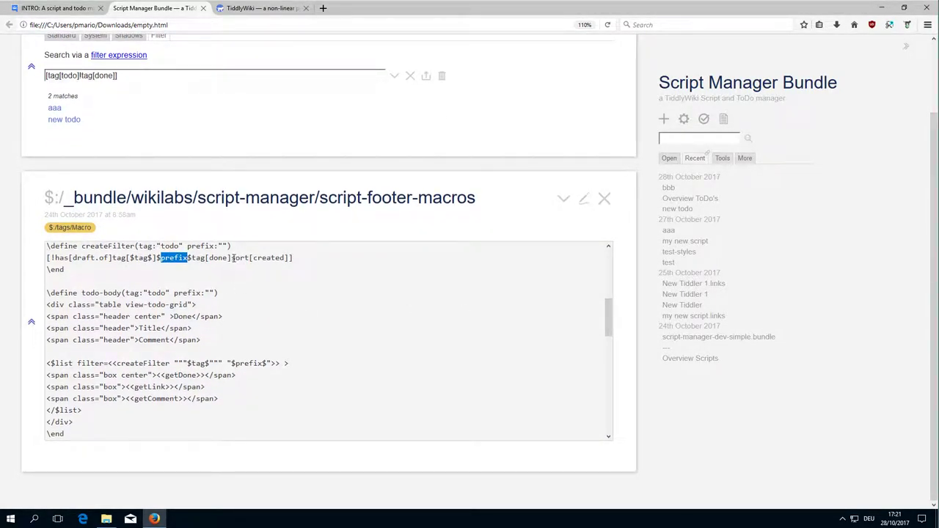
pyautogui.moveTo(232, 258); pyautogui.dragTo(285, 259)
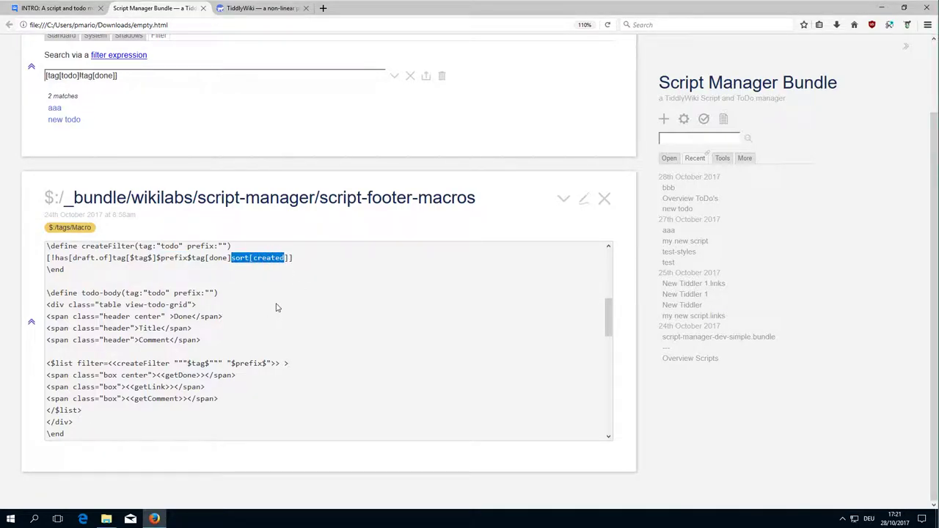
pyautogui.doubleClick(172, 257)
pyautogui.scroll(-2, 319, 340)
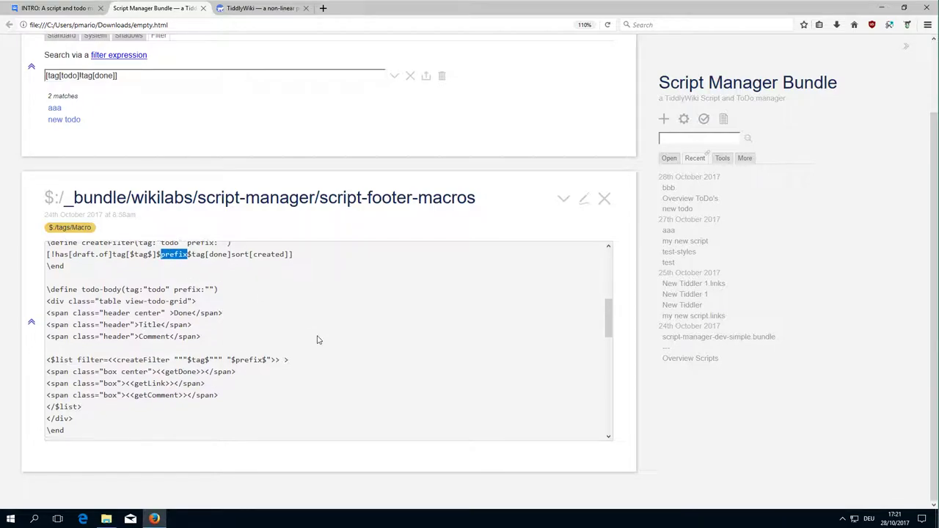
# Examine the checklist macro's todo tag and "!" prefix, comparing them with the [tag[todo]!tag[done]] search filter
pyautogui.scroll(-3, 317, 340)
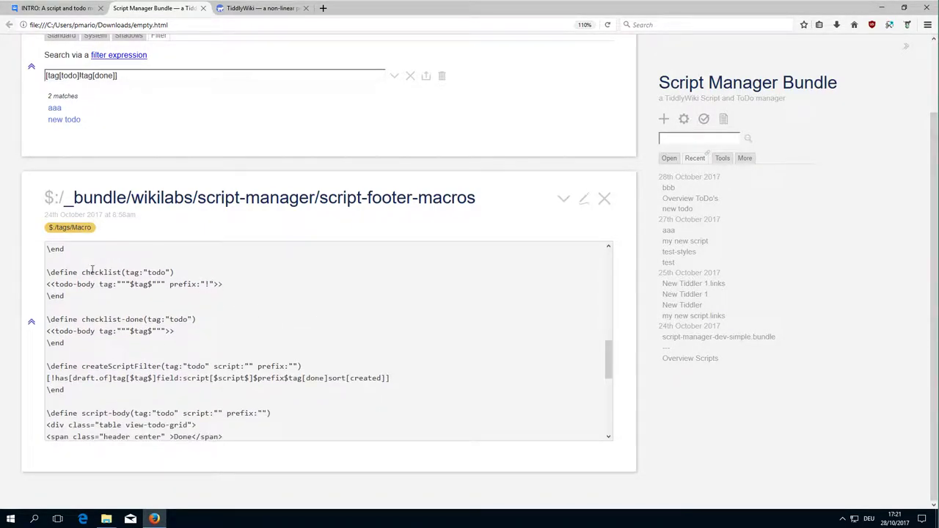
pyautogui.doubleClick(97, 273)
pyautogui.doubleClick(158, 272)
pyautogui.click(205, 284)
pyautogui.write('!')
pyautogui.moveTo(123, 76); pyautogui.dragTo(45, 76)
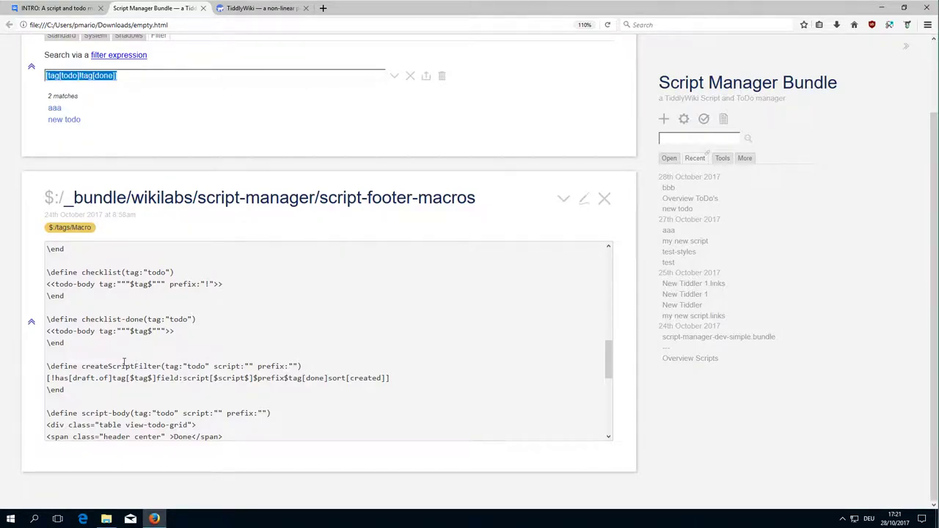
# Examine the checklist-done macro's todo tag and remove the negation from the search filter so it reads [tag[todo]tag[done]]
pyautogui.moveTo(91, 320); pyautogui.dragTo(123, 320)
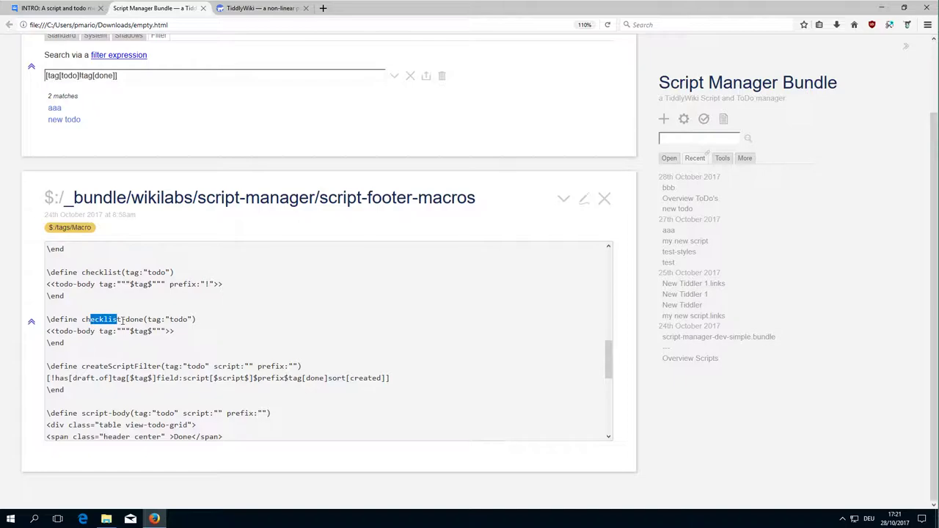
pyautogui.doubleClick(183, 321)
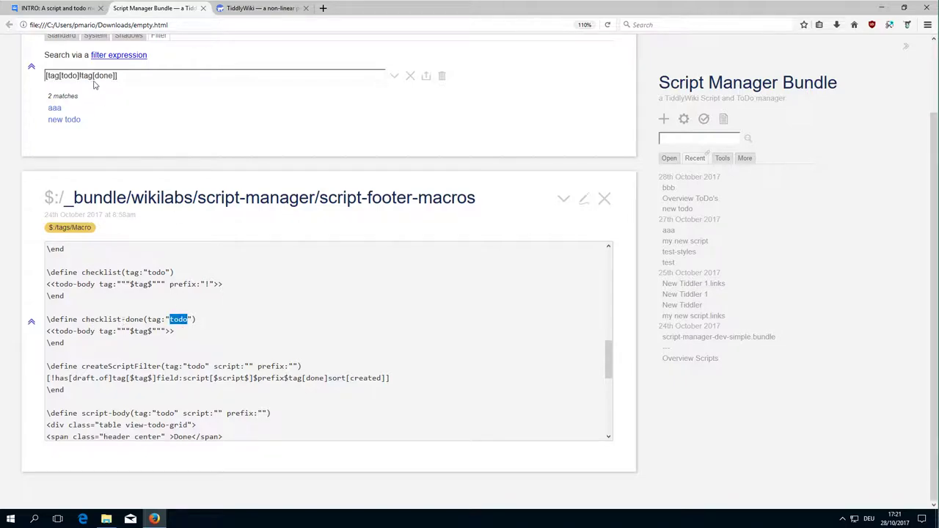
pyautogui.click(183, 87)
pyautogui.press('BackSpace')
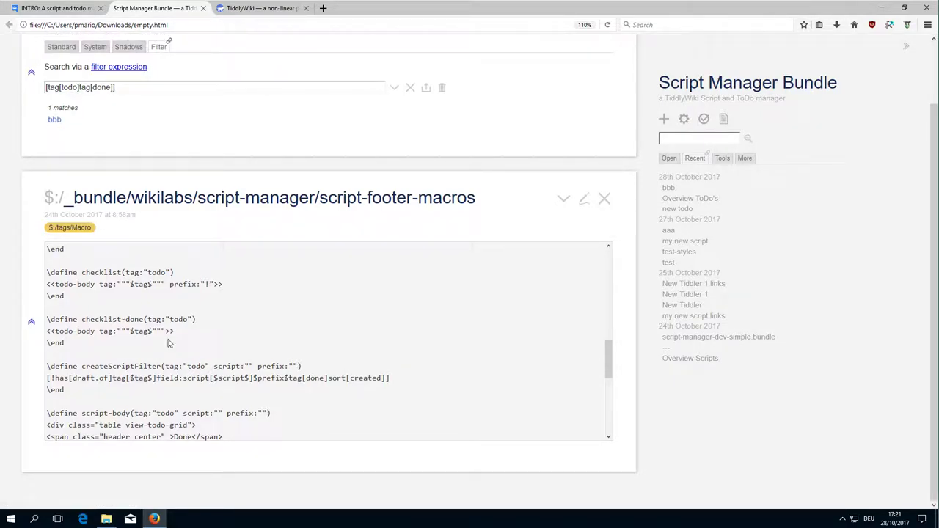
# Go back over the todo-body and createFilter macros and examine the $list filter on [tag[done]] defined above createFilter
pyautogui.scroll(4, 214, 330)
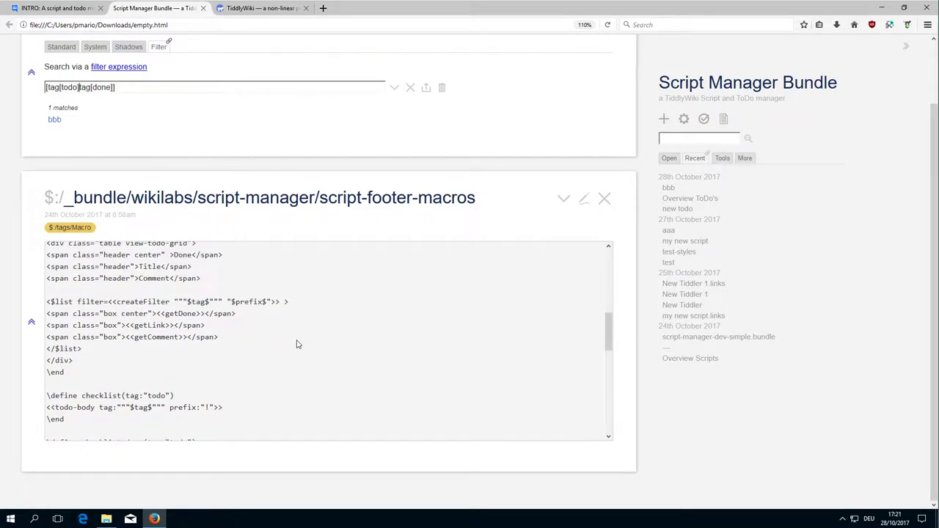
pyautogui.scroll(2, 297, 344)
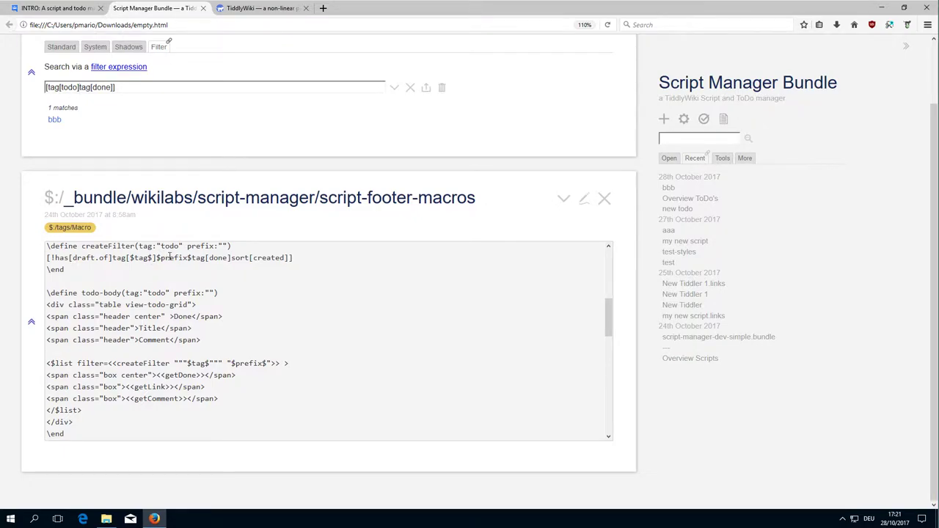
pyautogui.scroll(2, 169, 261)
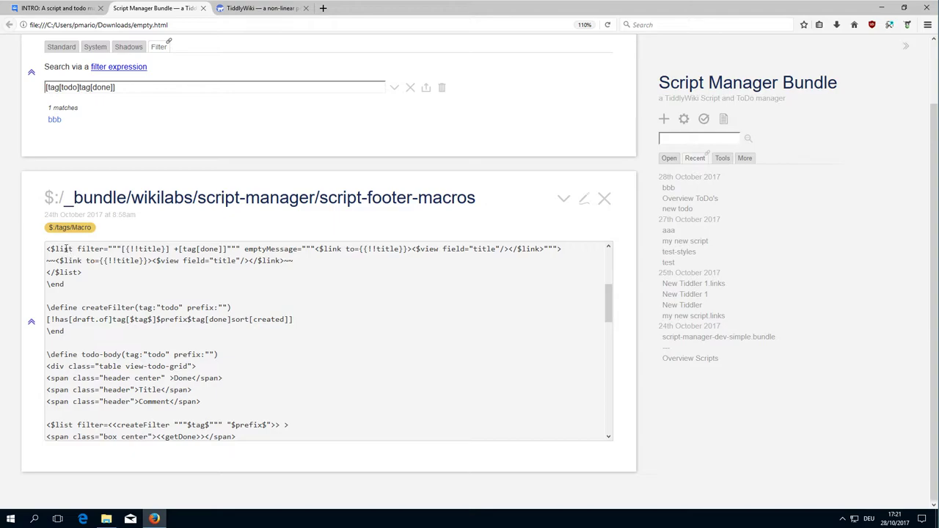
pyautogui.moveTo(64, 249); pyautogui.dragTo(91, 250)
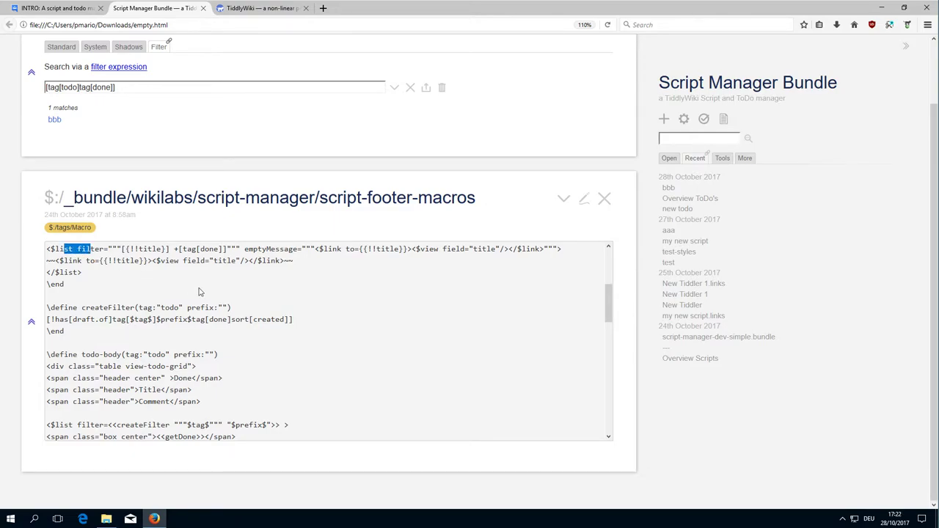